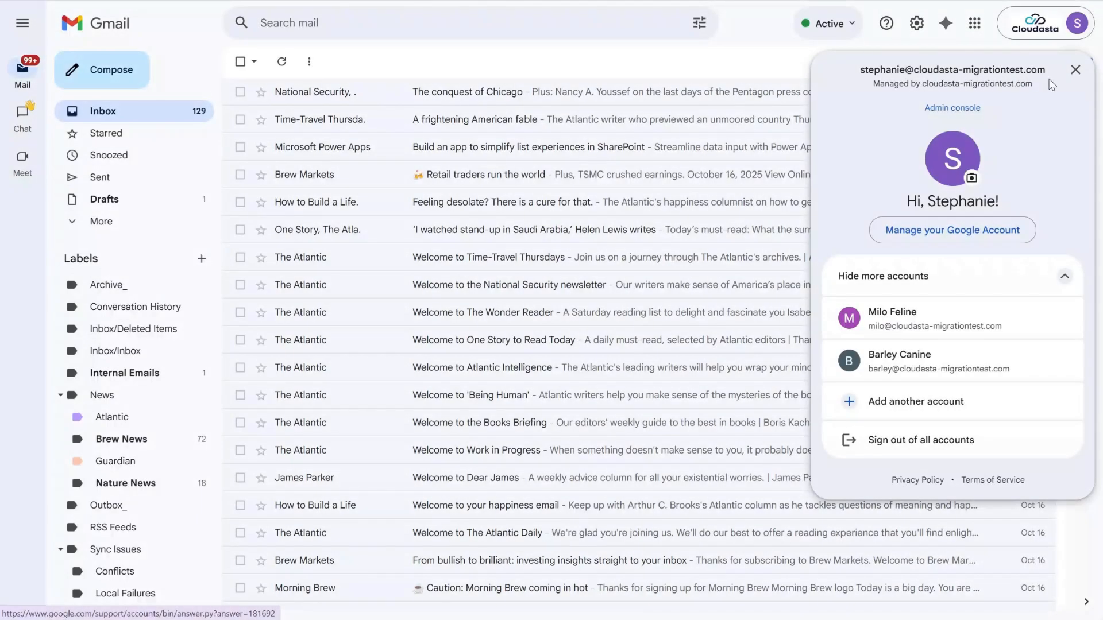
# Step: Check the inboxes and account details of the three source Gmail accounts to be compared with the target accounts
pyautogui.click(1061, 33)
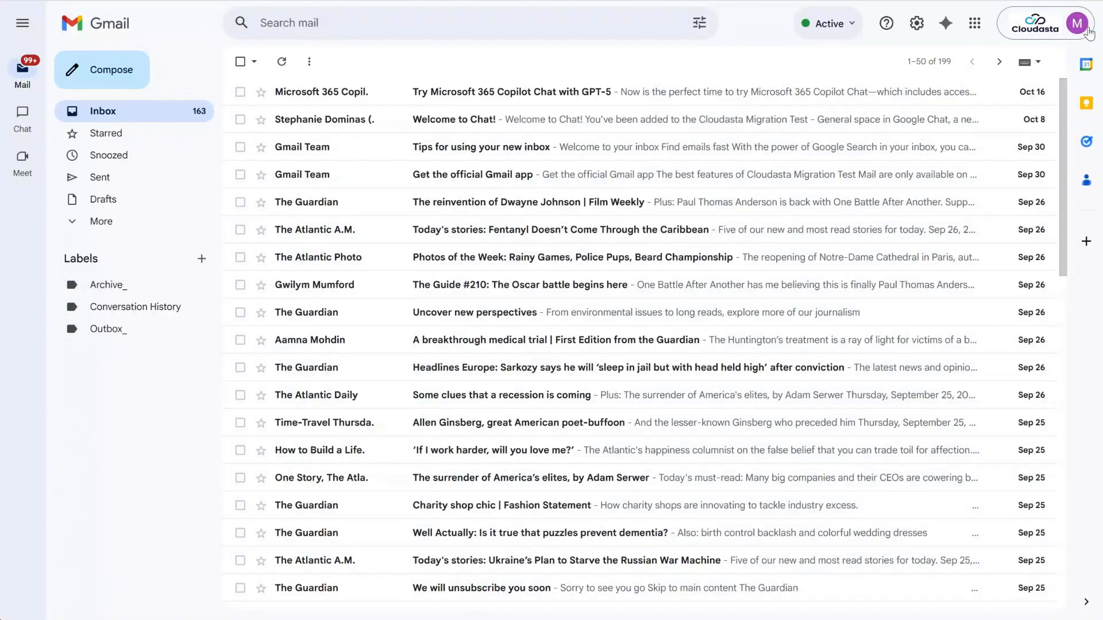
pyautogui.click(1088, 33)
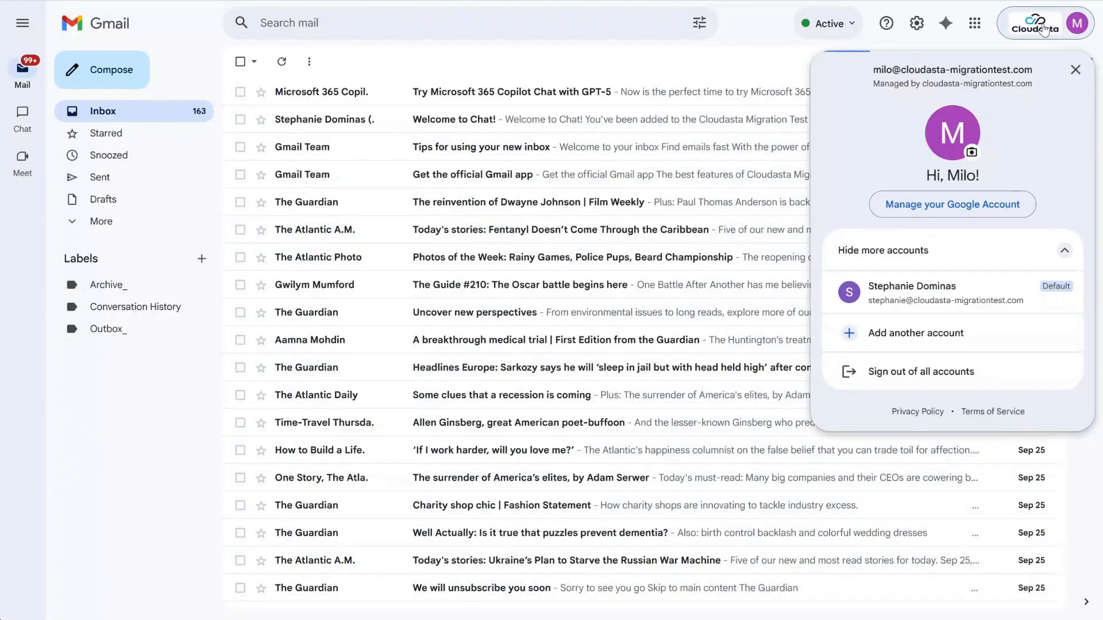
pyautogui.click(1037, 27)
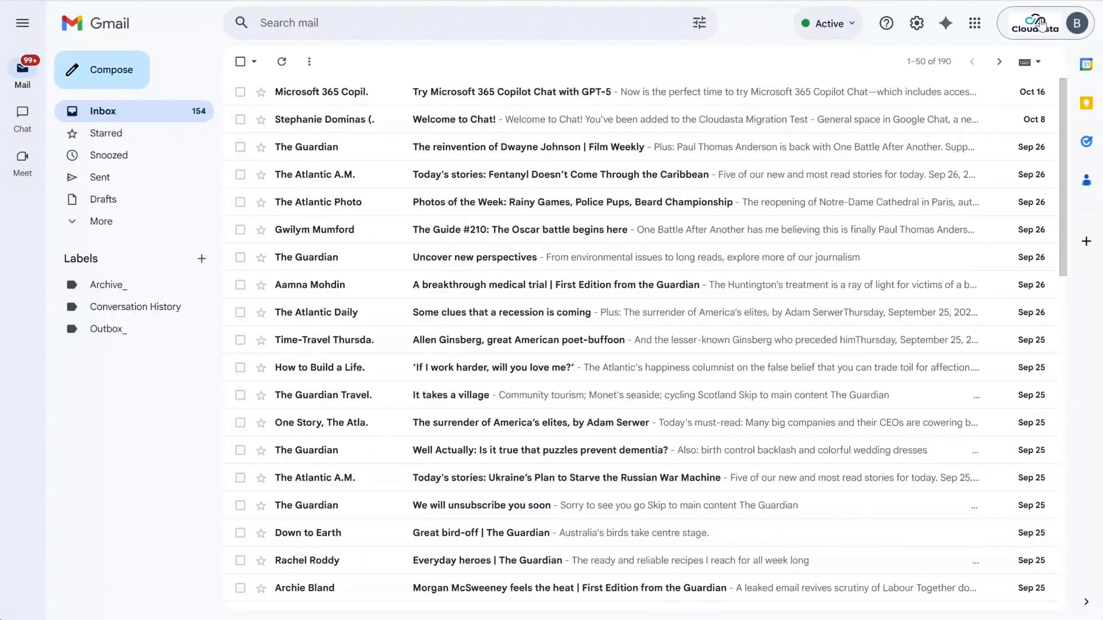
pyautogui.click(1053, 29)
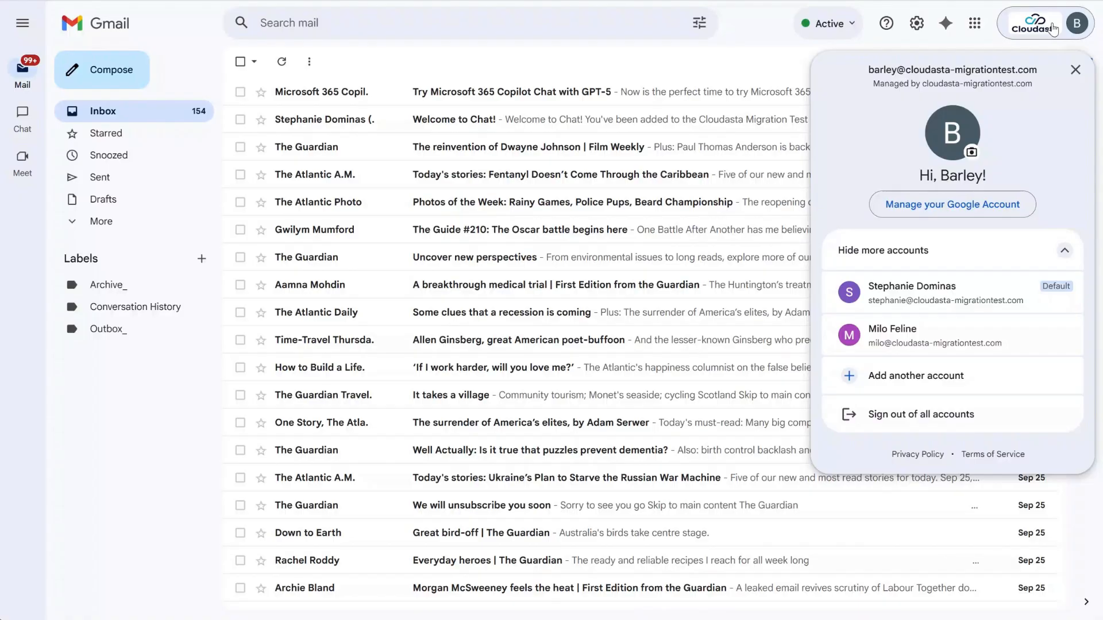
pyautogui.click(1052, 28)
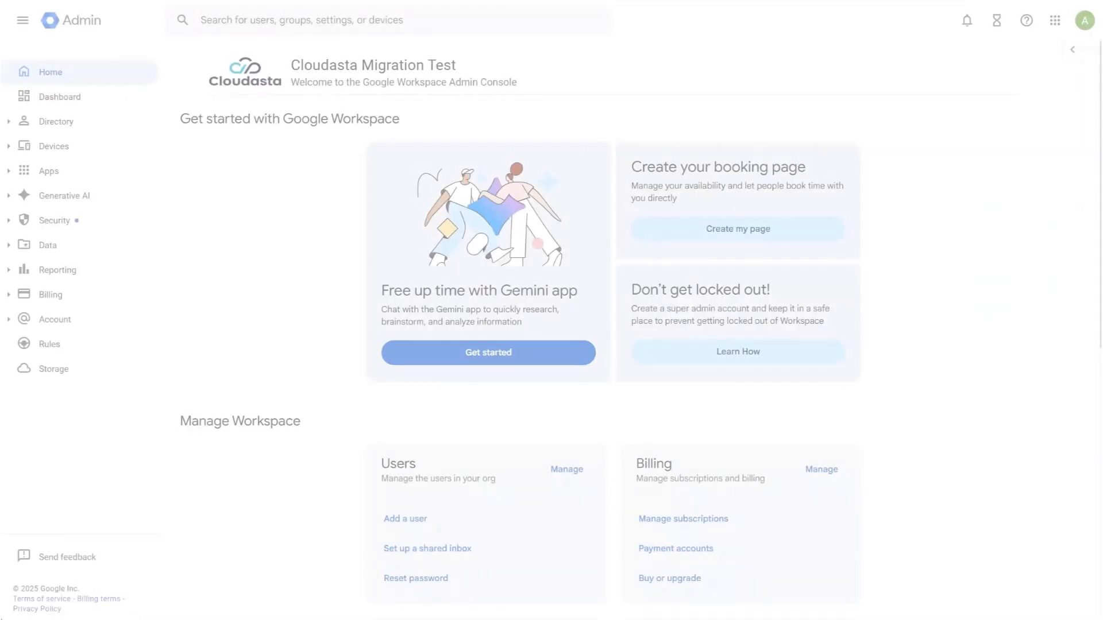
# Step: Switch to the Google Admin console and open the Business Gmail migration setup from Data Migration (New)
pyautogui.click(10, 248)
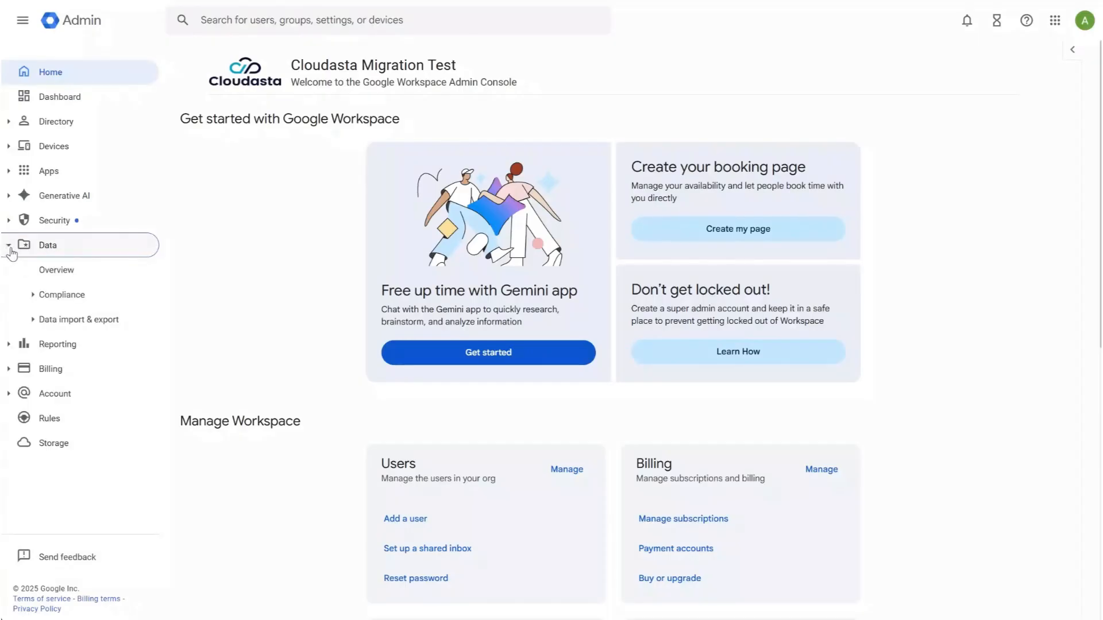
pyautogui.click(42, 320)
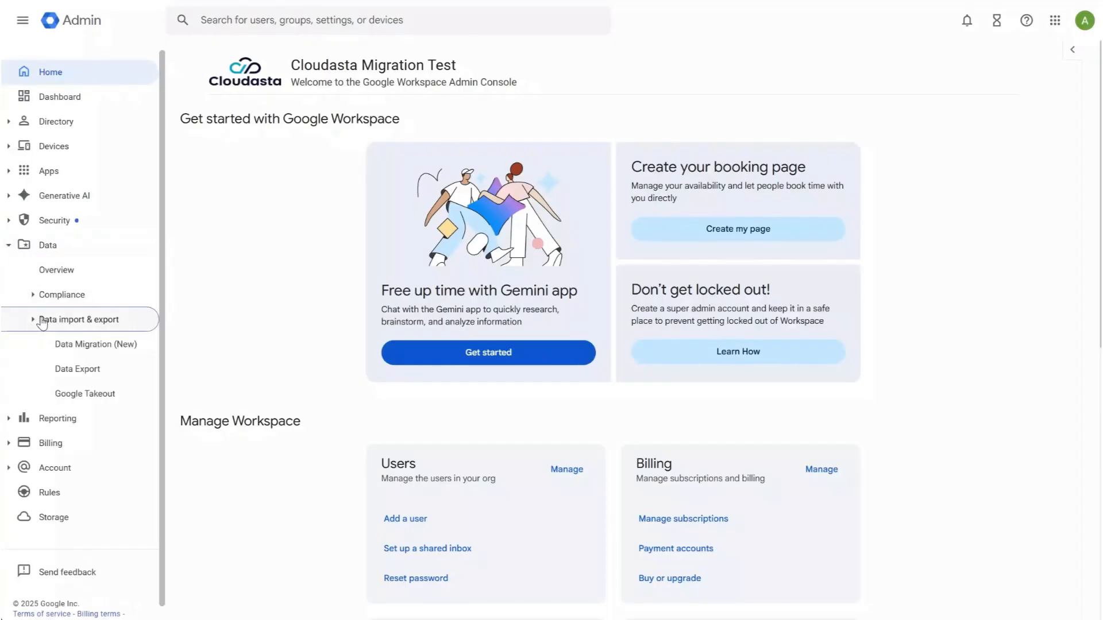
pyautogui.click(63, 347)
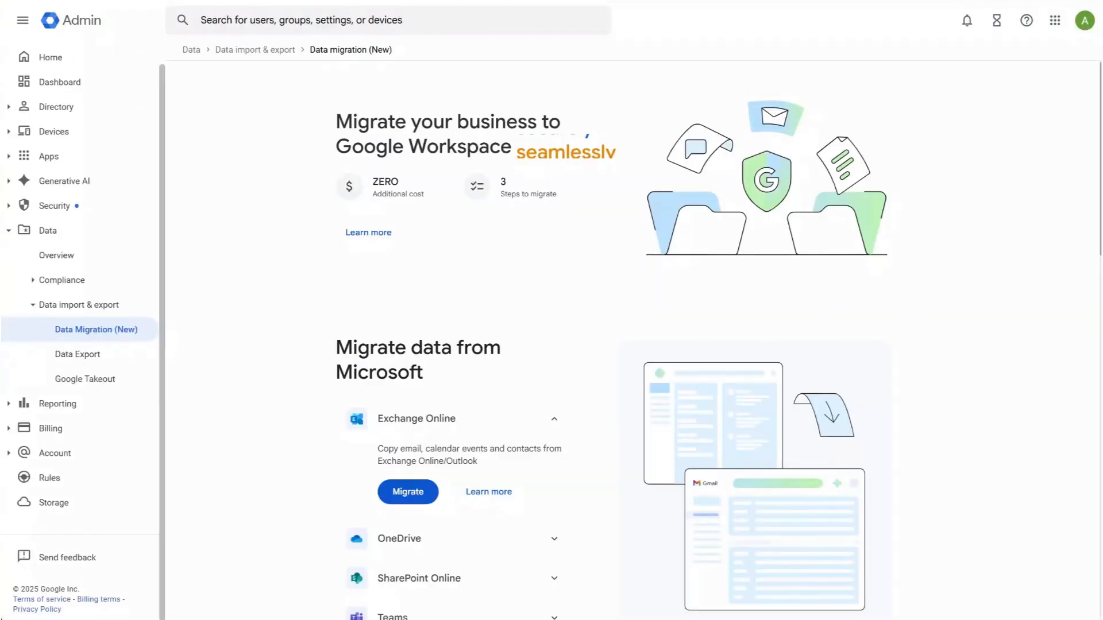
pyautogui.moveTo(1100, 243); pyautogui.dragTo(1070, 458)
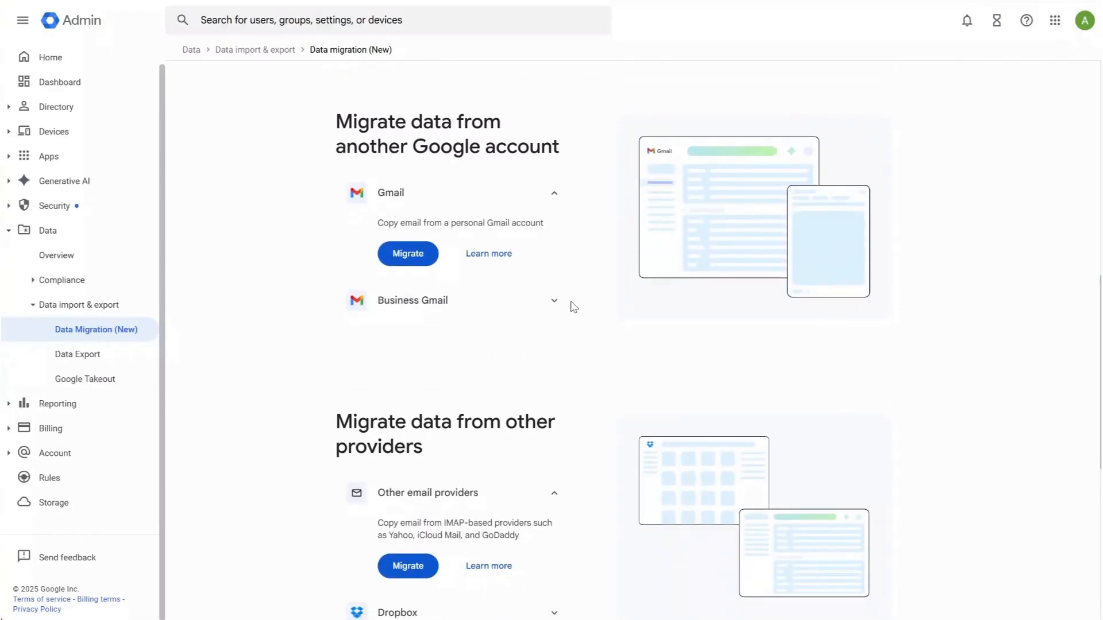
pyautogui.click(564, 305)
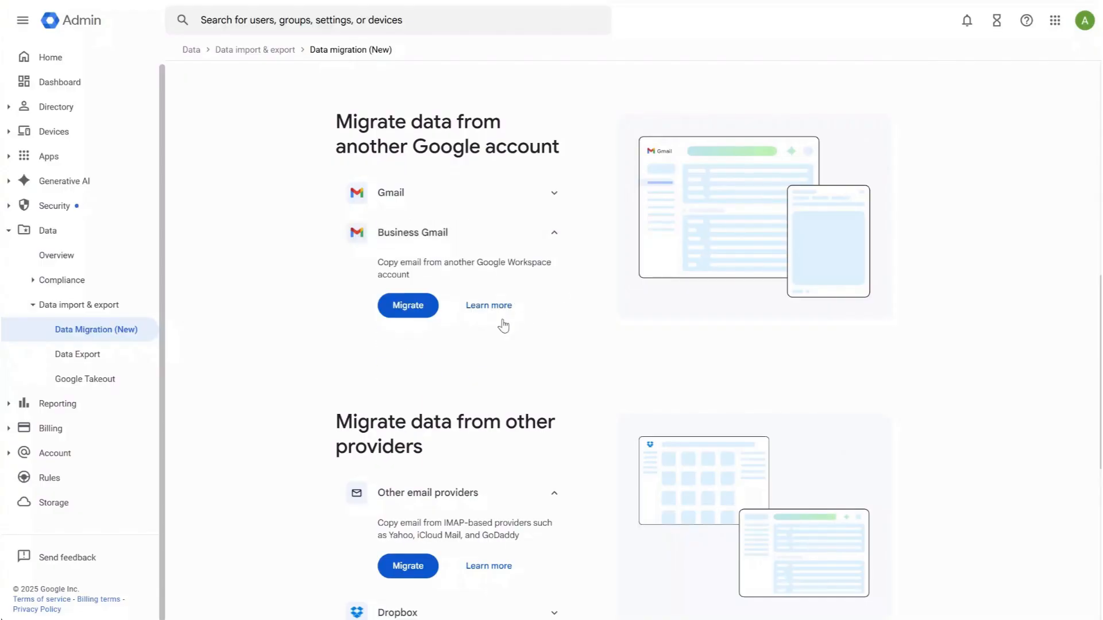
pyautogui.click(402, 310)
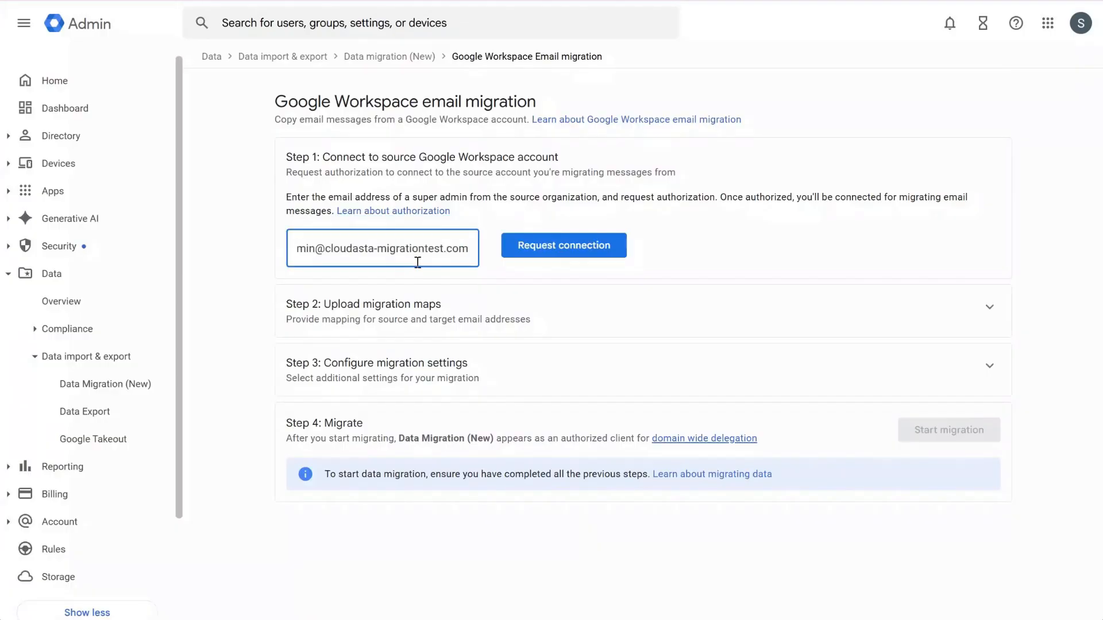
# Step: Connect the source Google Workspace organization by requesting its super admin's authorization, approving the emailed request and verifying it
pyautogui.click(512, 247)
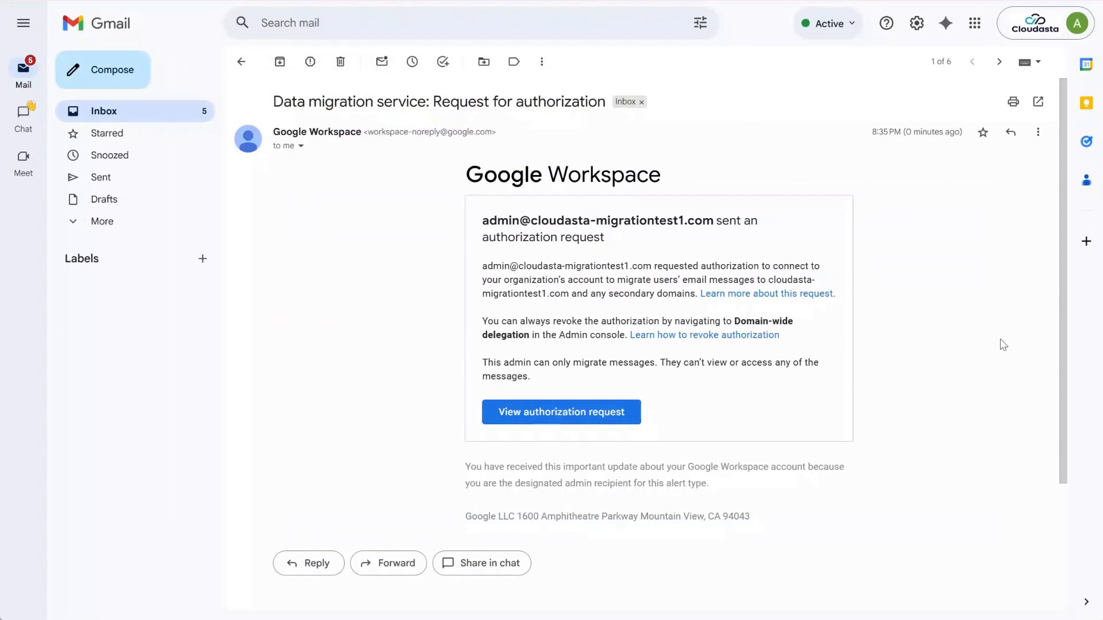
pyautogui.click(583, 424)
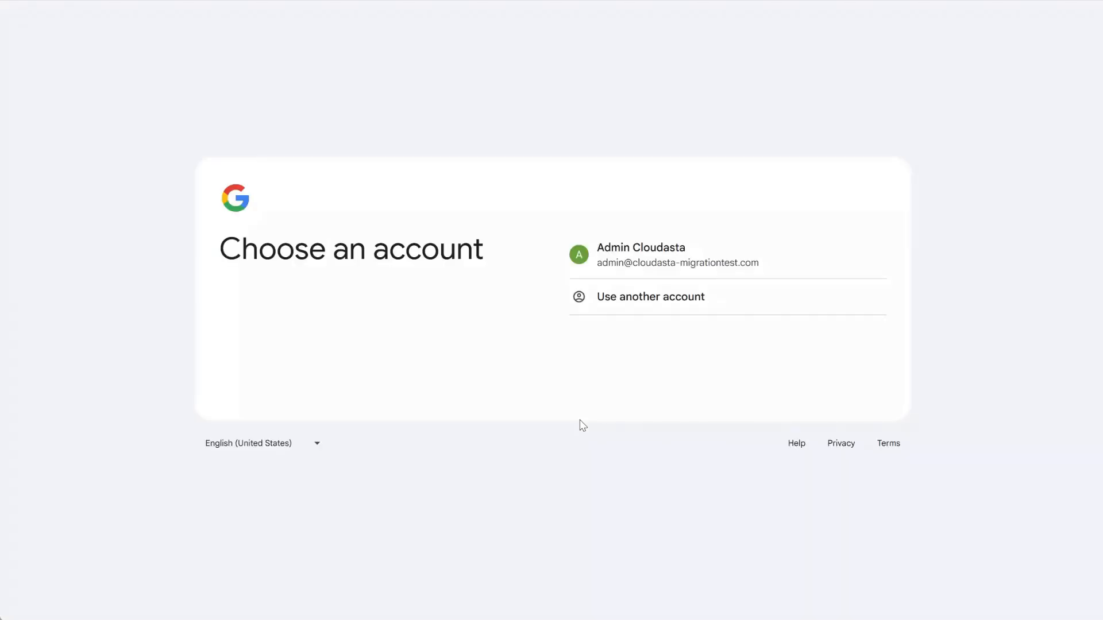
pyautogui.click(628, 254)
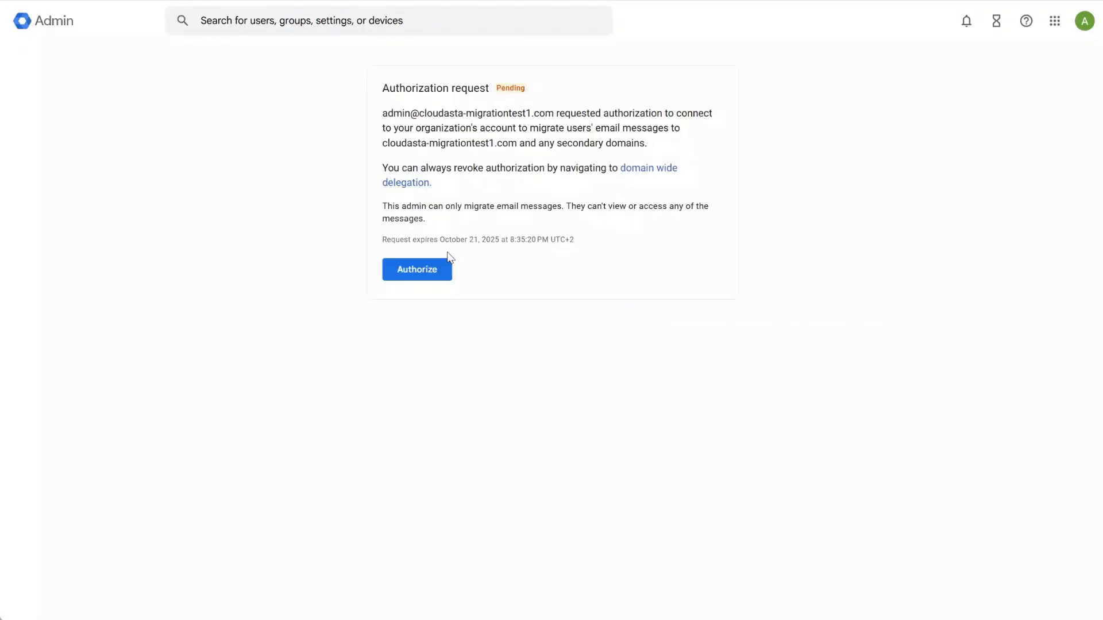
pyautogui.click(435, 271)
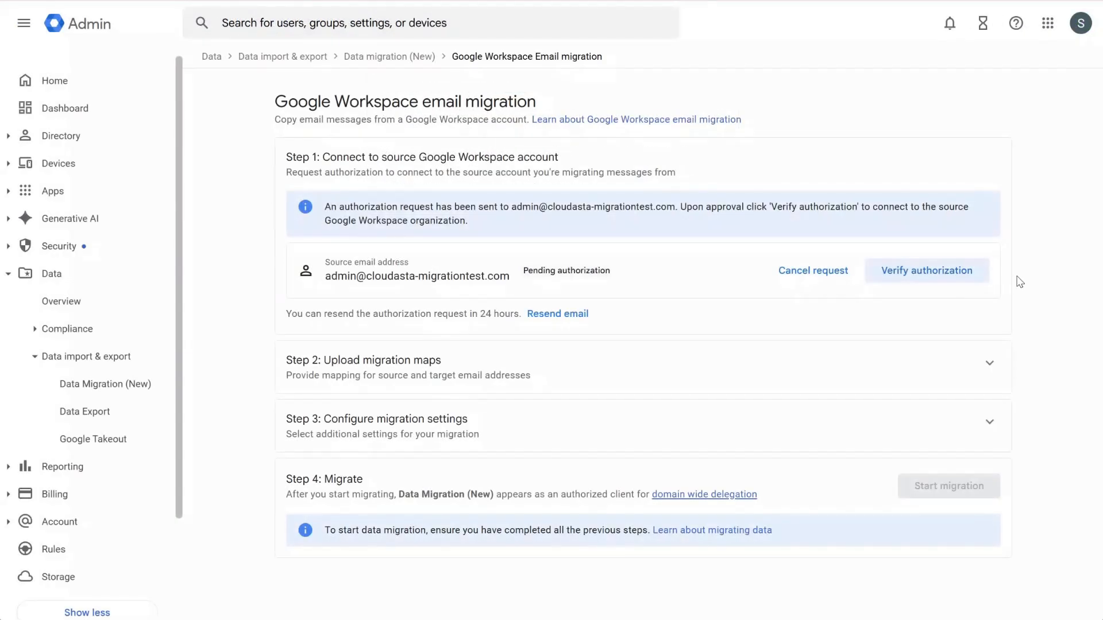
pyautogui.click(952, 271)
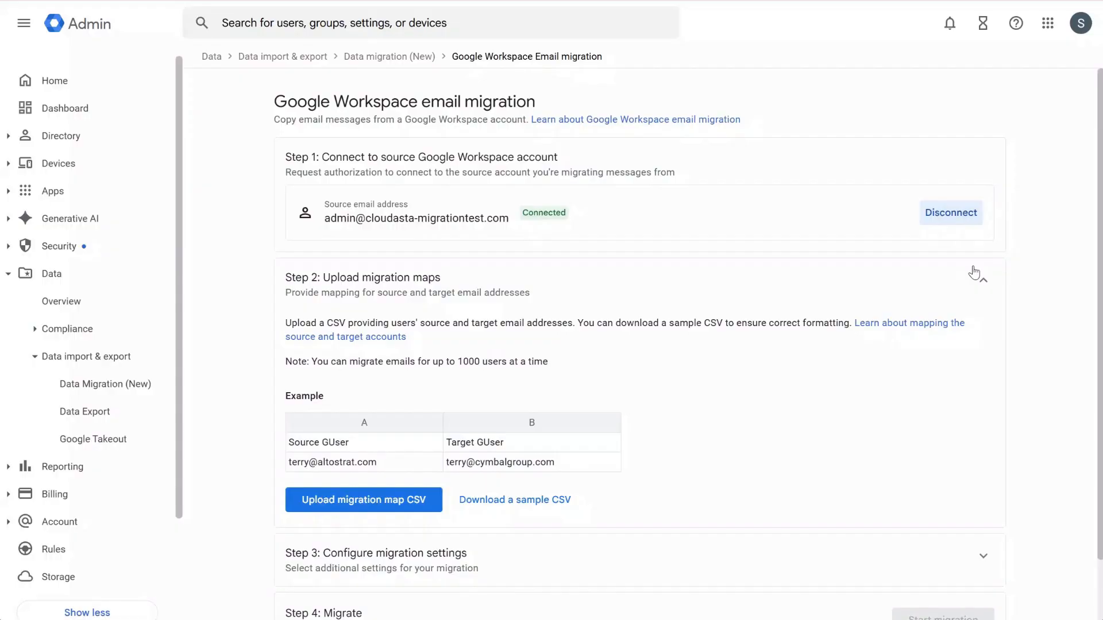
# Step: Include deleted emails and spam emails in the message options of the migration settings
pyautogui.scroll(-2, 1100, 198)
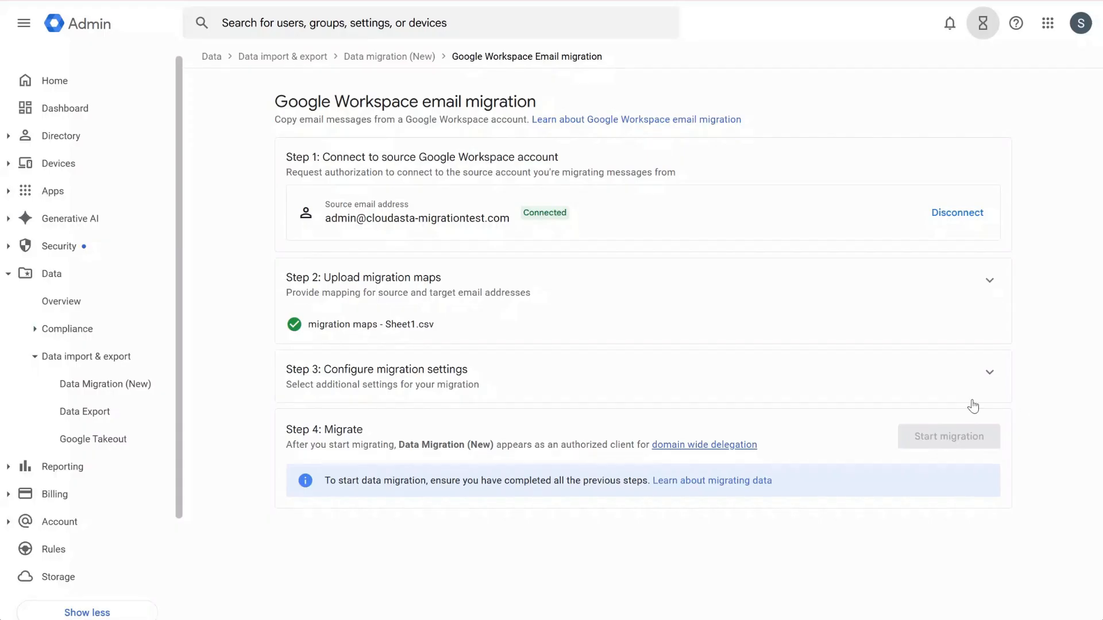
pyautogui.click(989, 379)
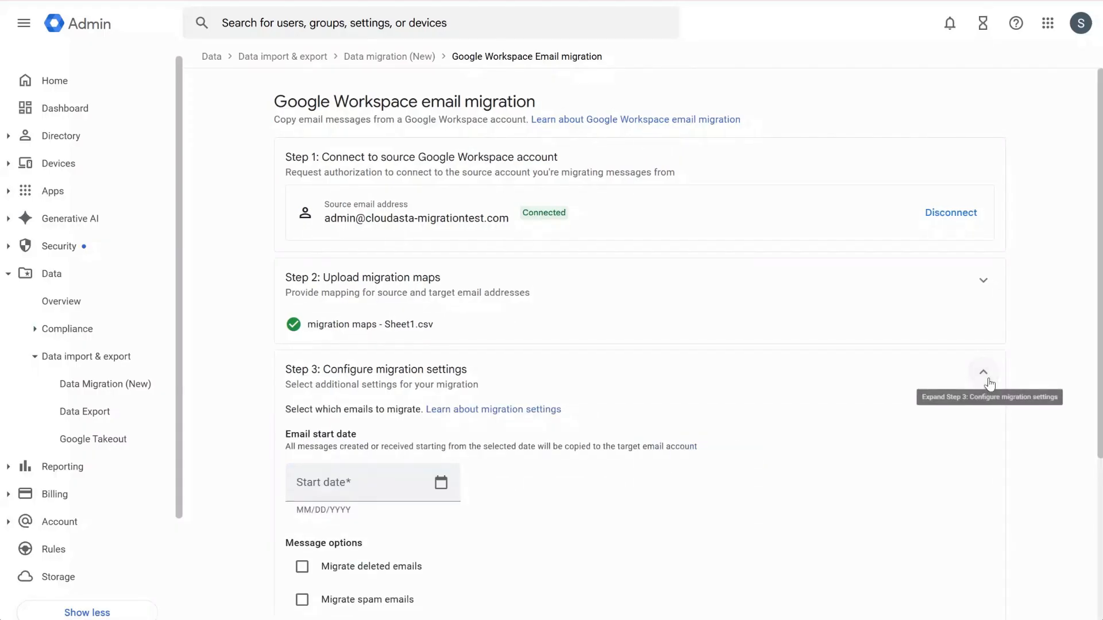
pyautogui.scroll(-4, 1092, 255)
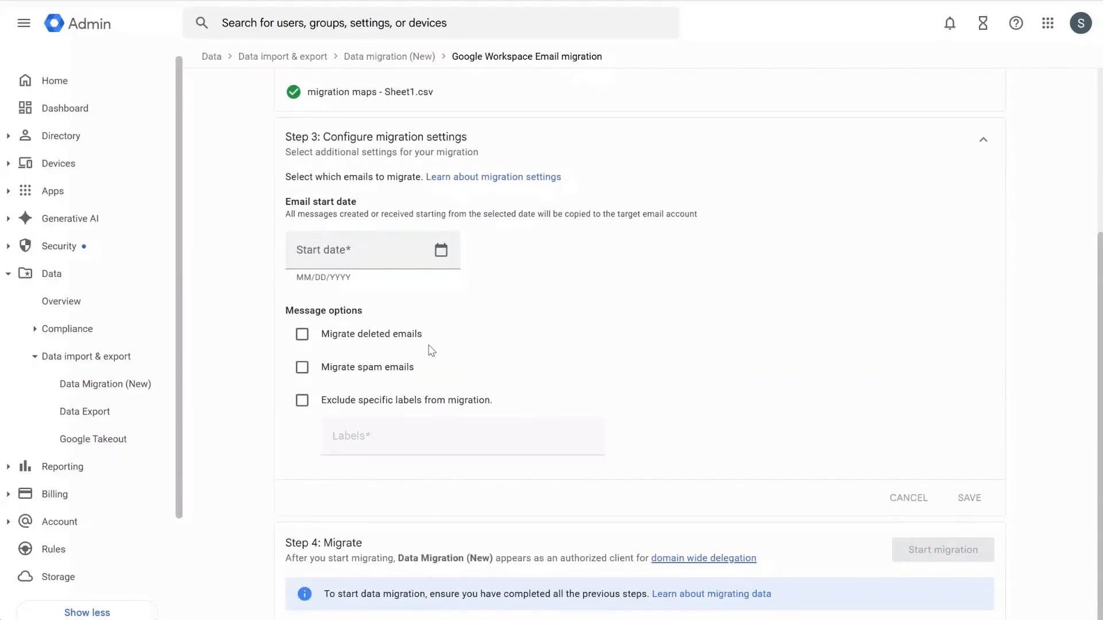
pyautogui.click(302, 334)
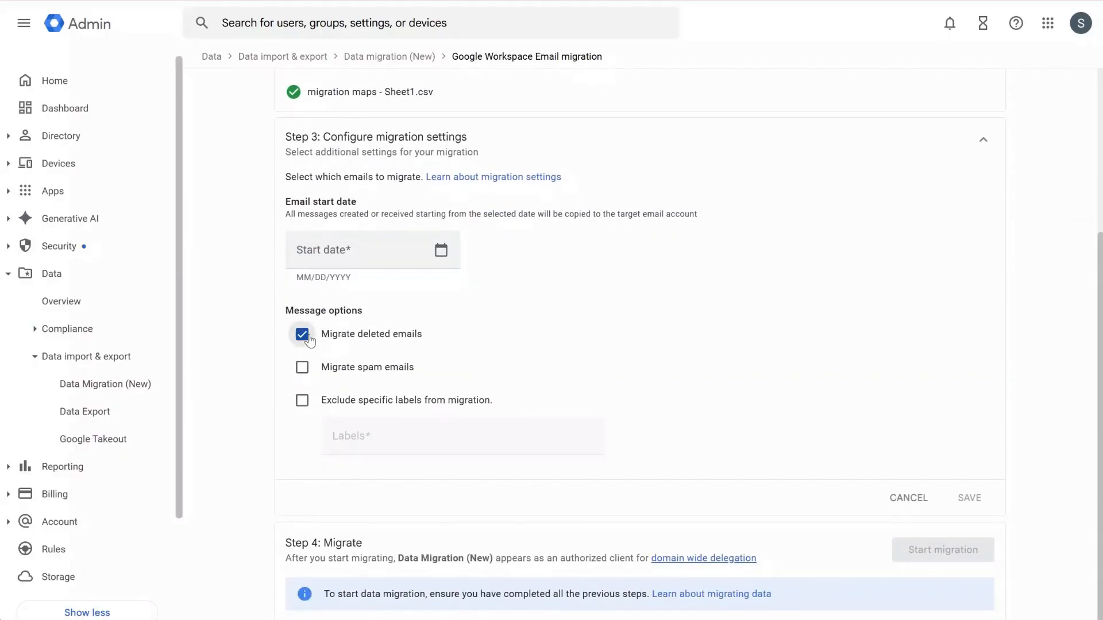
pyautogui.click(302, 368)
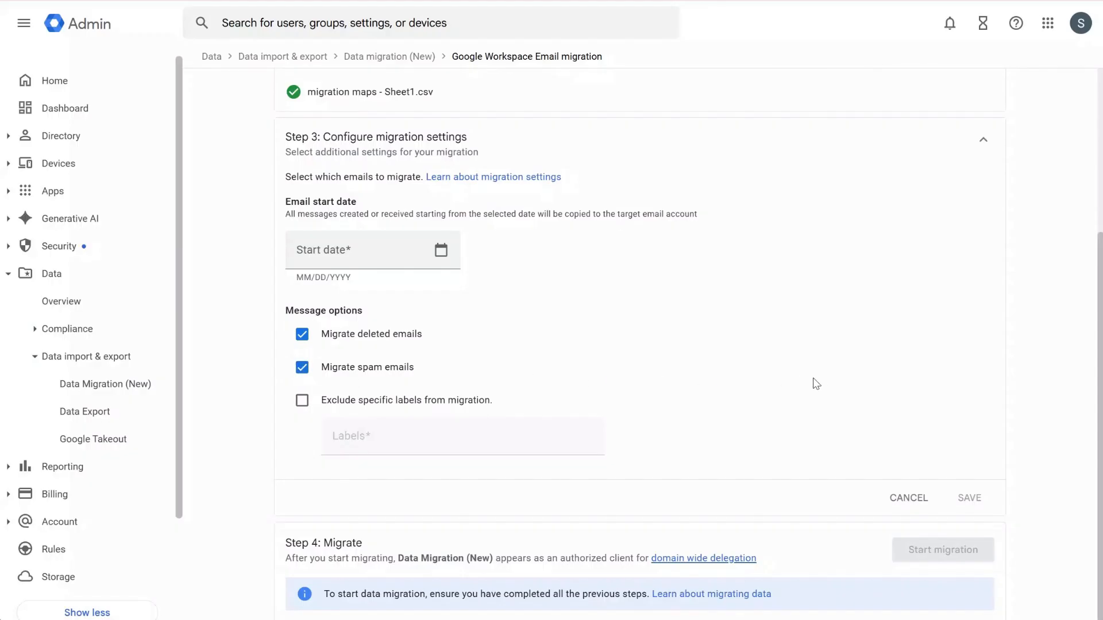
# Step: Set the email start date to 10/01/2020 and save the migration settings
pyautogui.click(352, 264)
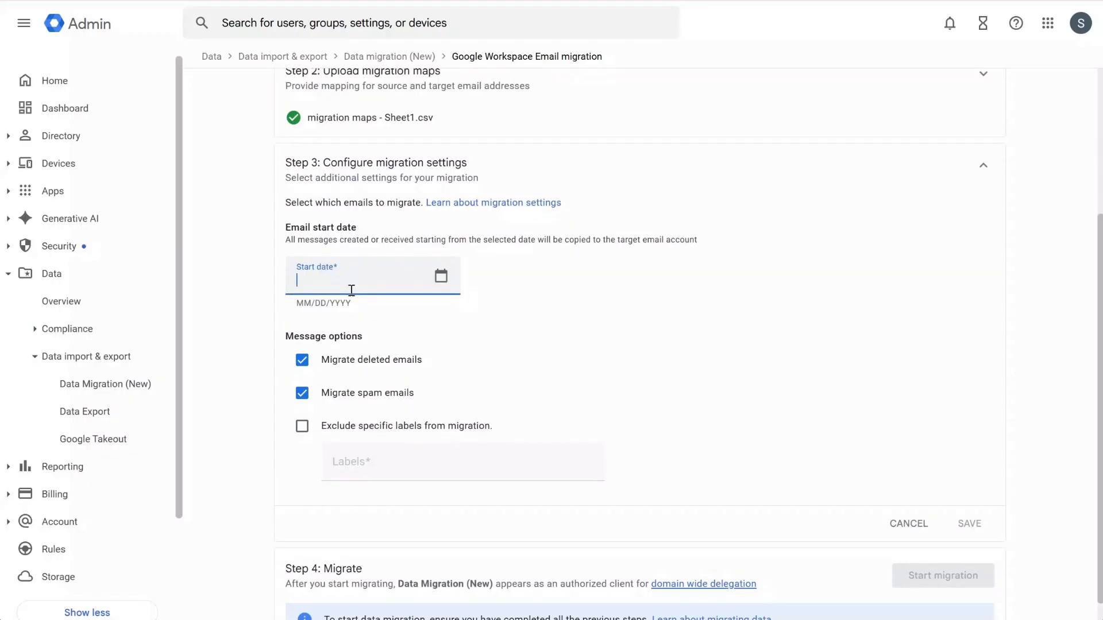
pyautogui.click(440, 276)
pyautogui.click(429, 401)
pyautogui.click(485, 559)
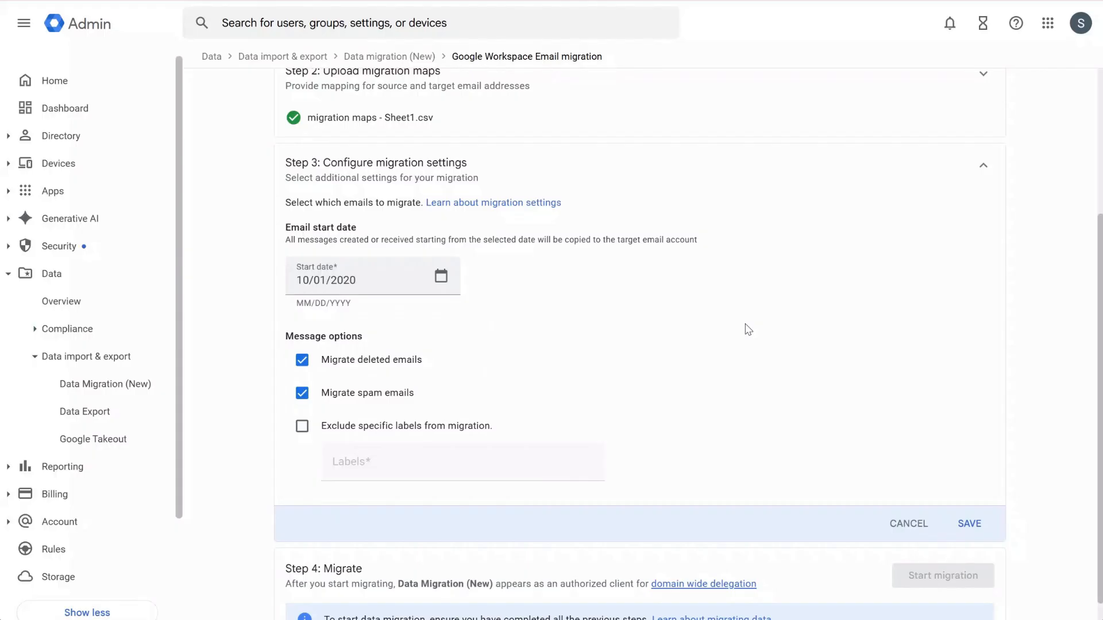
pyautogui.click(968, 524)
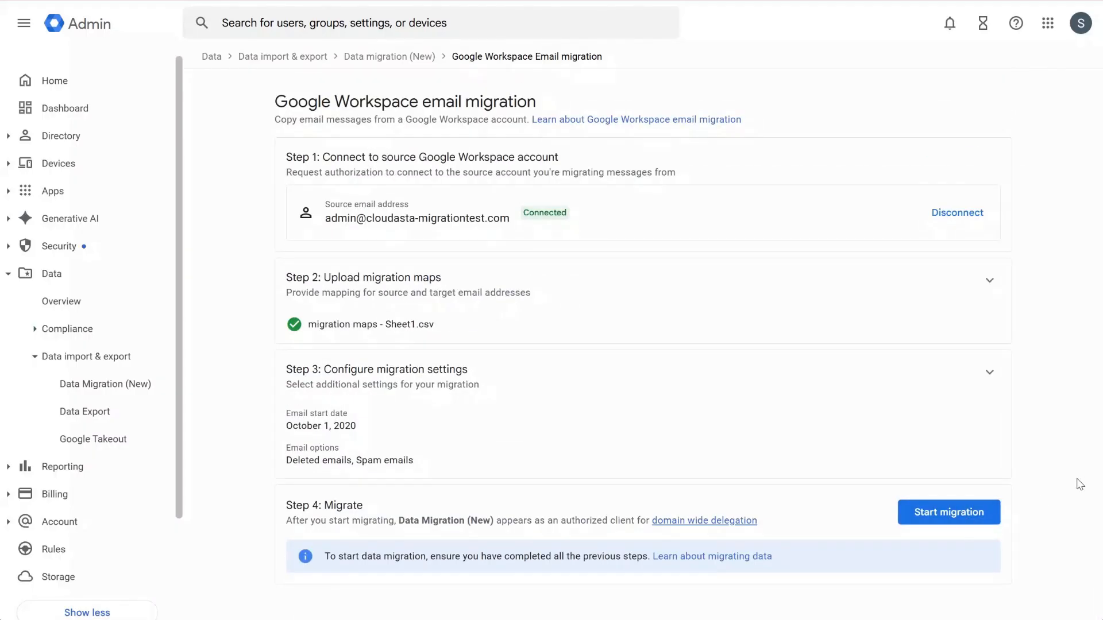
# Step: Start the email migration and look through its status
pyautogui.click(958, 515)
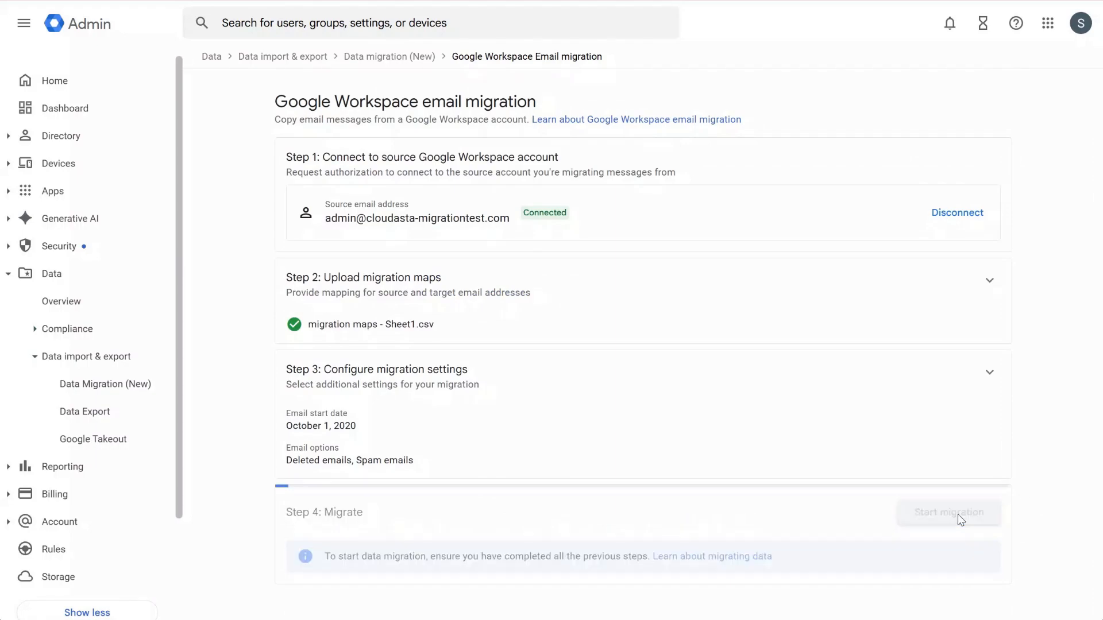
pyautogui.moveTo(1102, 338); pyautogui.dragTo(1102, 472)
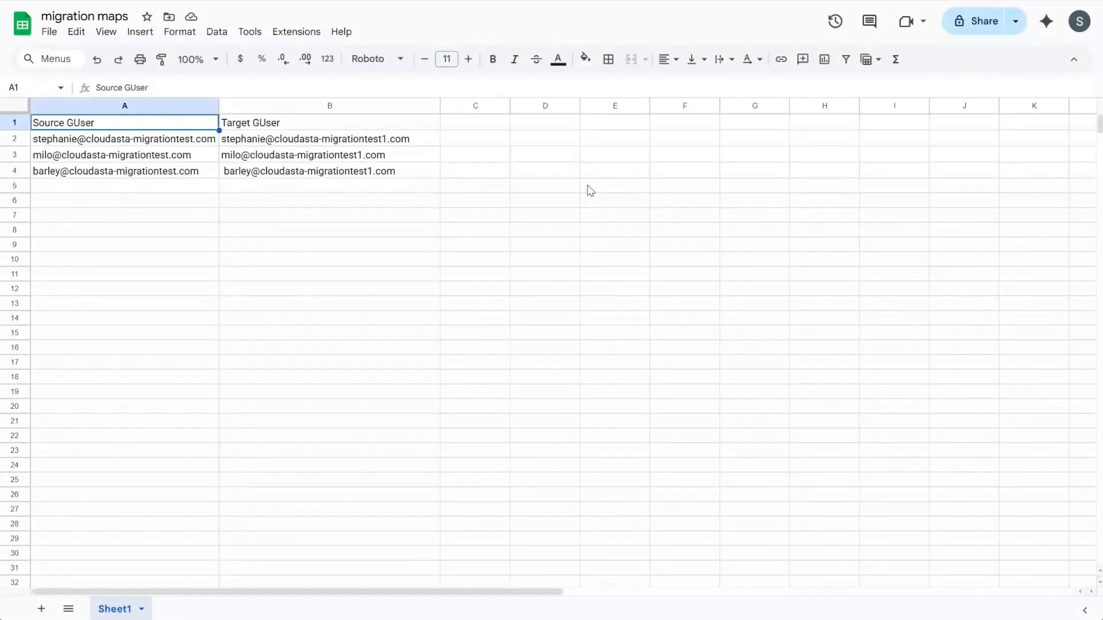
# Step: Remove the leading space from the target address in cell B4 of the migration maps sheet and check cell B3
pyautogui.click(236, 172)
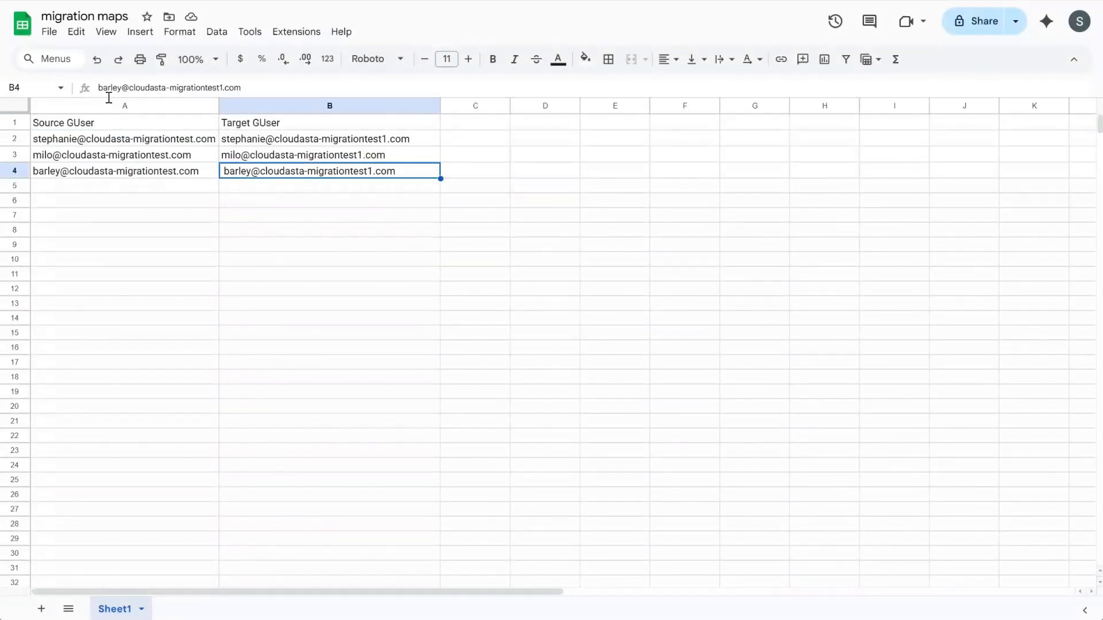
pyautogui.press('BackSpace')
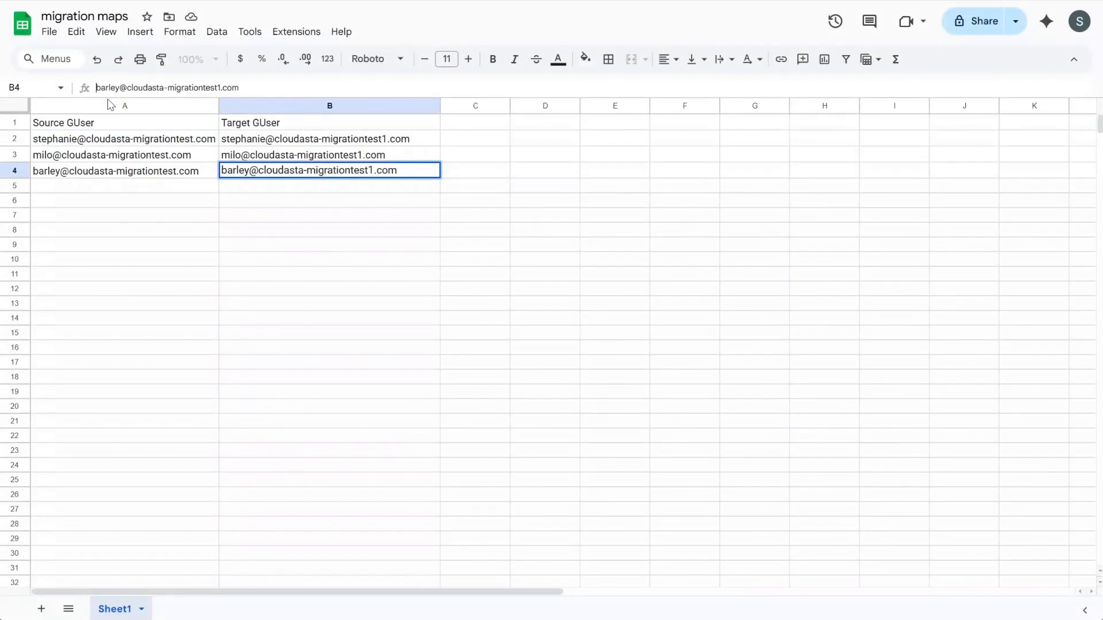
pyautogui.click(234, 158)
pyautogui.click(266, 93)
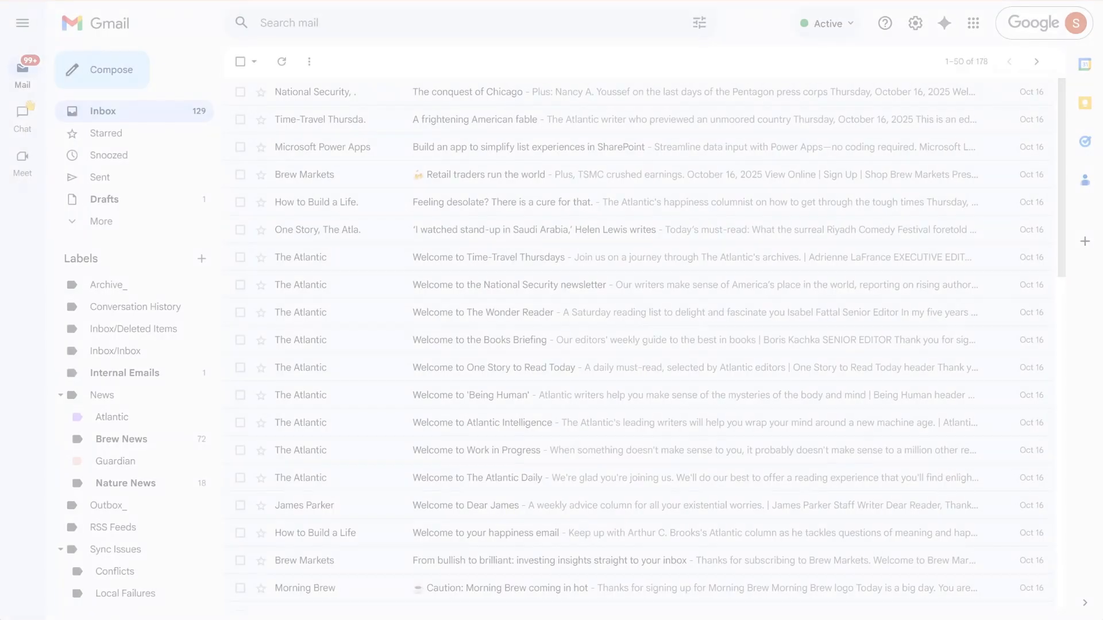
# Step: Switch to Gmail and check the migrated inboxes and account details of the three target accounts
pyautogui.click(1057, 29)
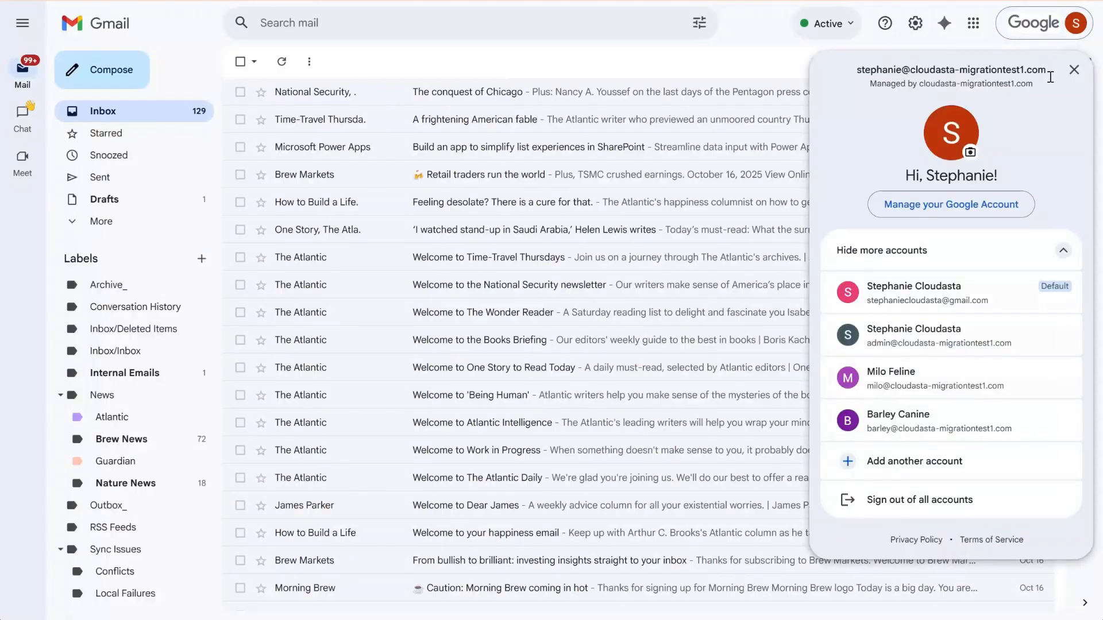
pyautogui.click(1041, 33)
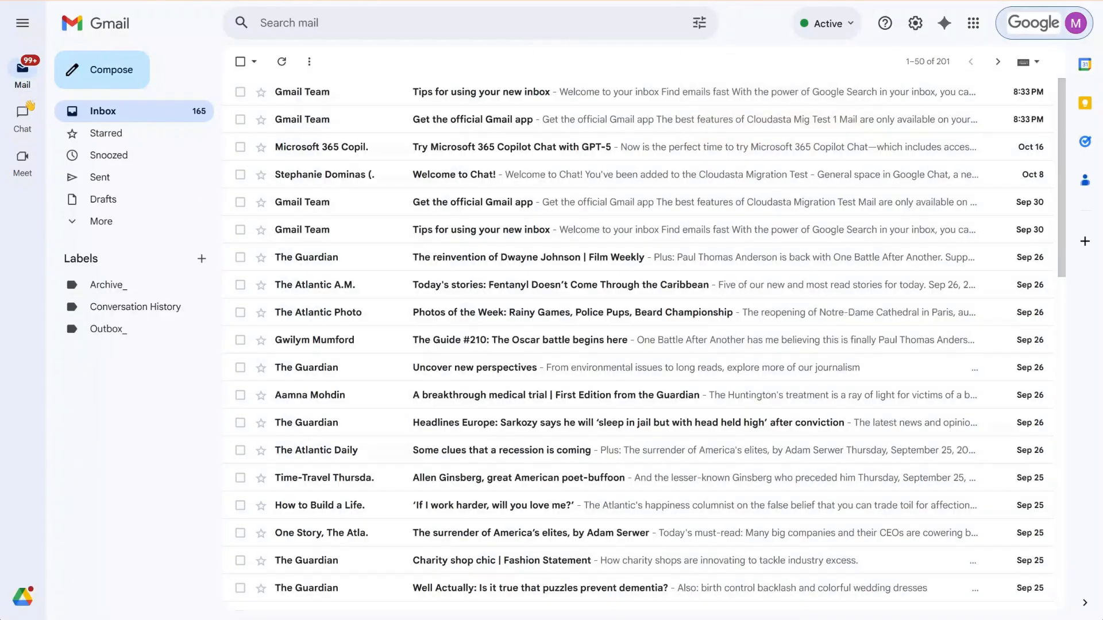
pyautogui.click(1030, 26)
pyautogui.click(1030, 26)
pyautogui.click(862, 1)
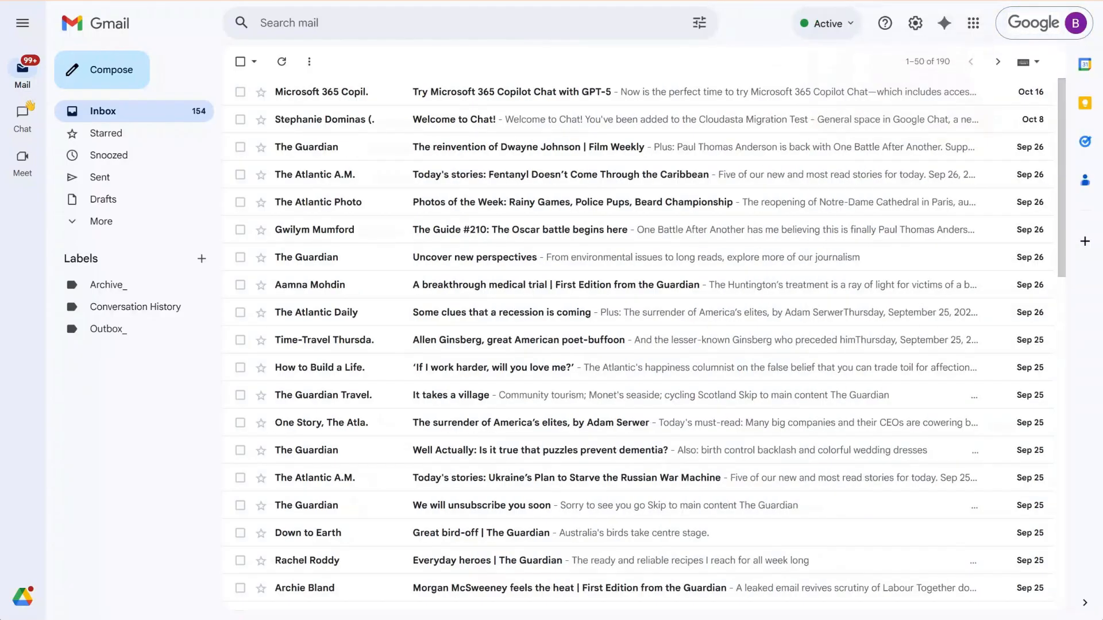
pyautogui.click(1076, 30)
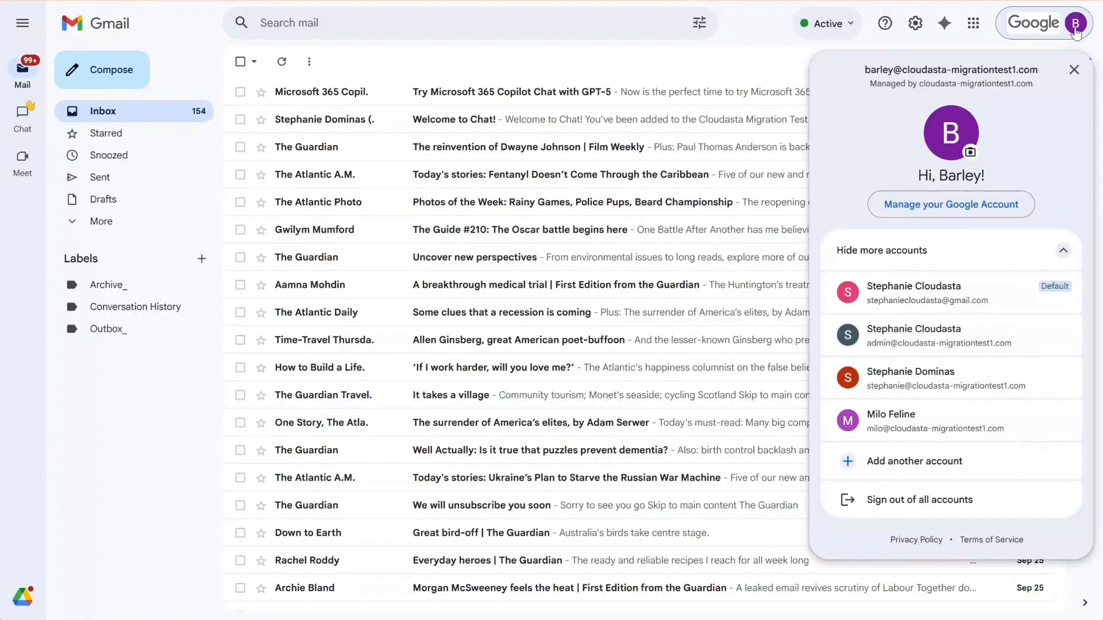
pyautogui.click(1076, 32)
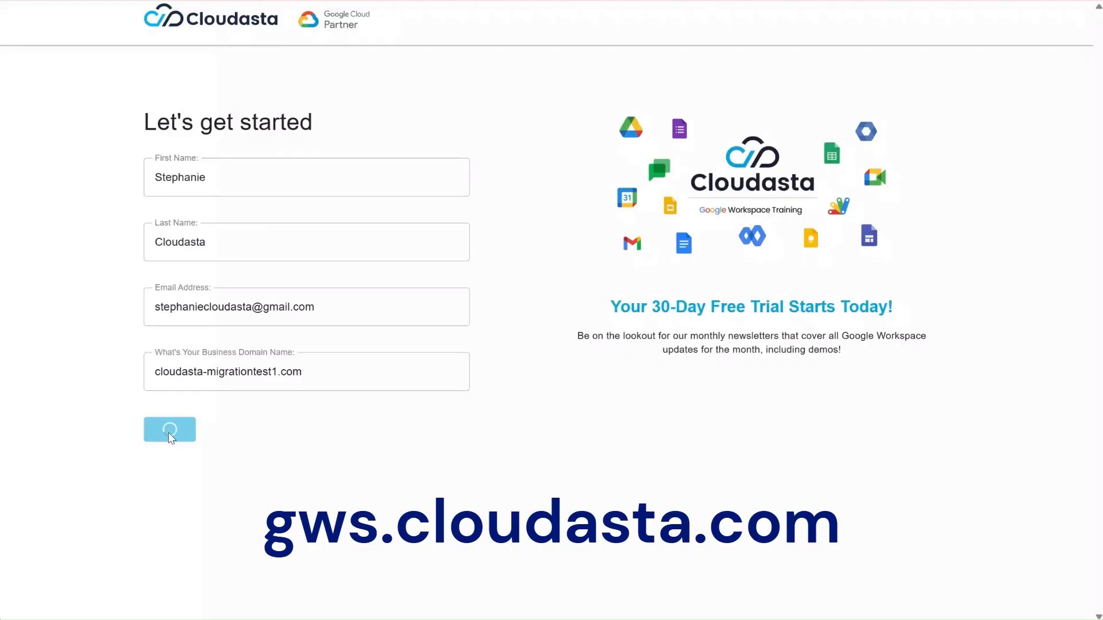
# Step: Enter "Cloudasta Mig Test 1" as the business name in the Cloudasta Google Workspace sign-up form
pyautogui.click(313, 180)
pyautogui.write('Cloud')
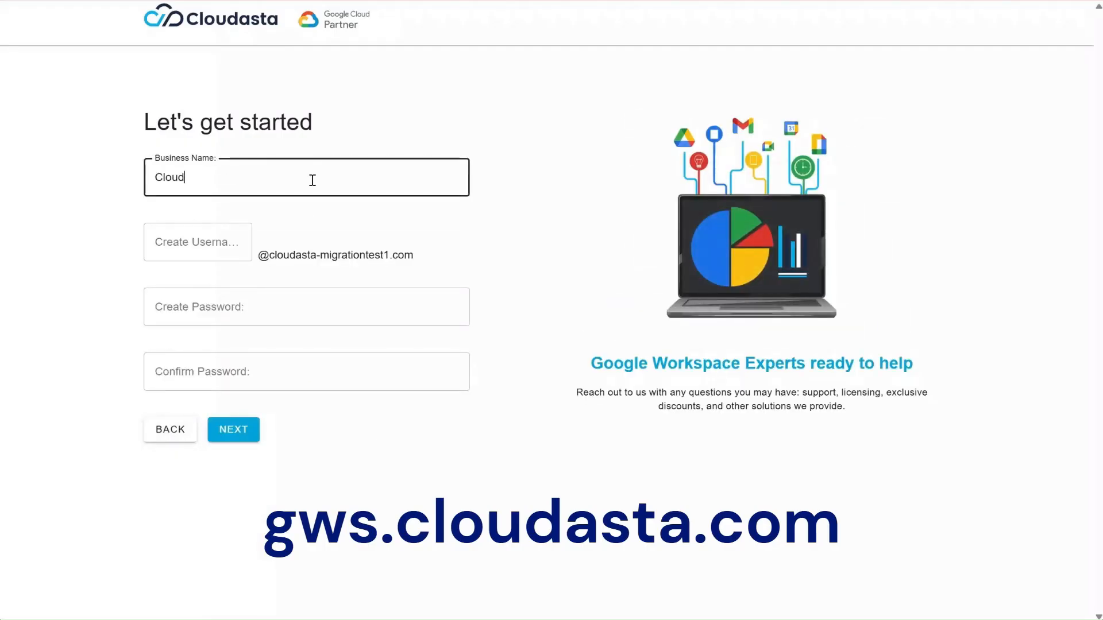
pyautogui.write('asta Mig Test')
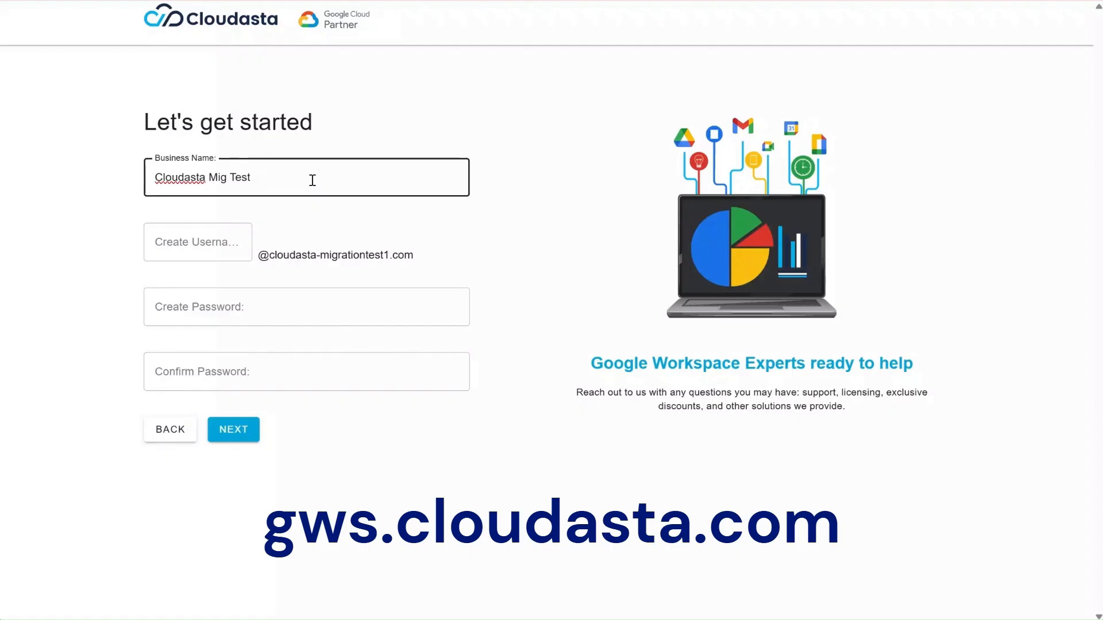
pyautogui.write(' 1')
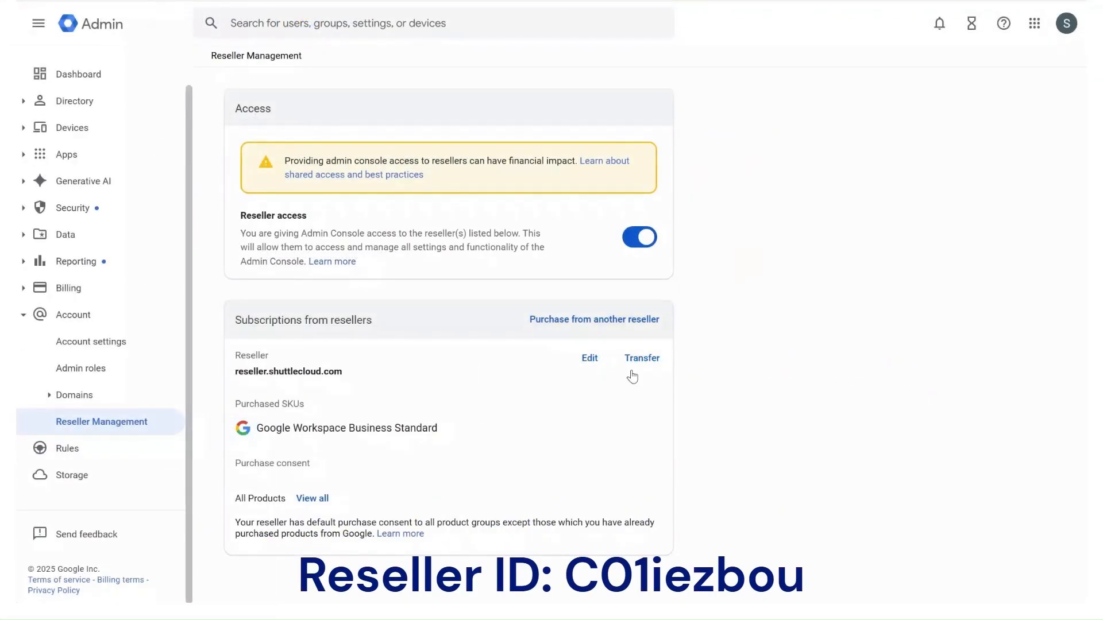